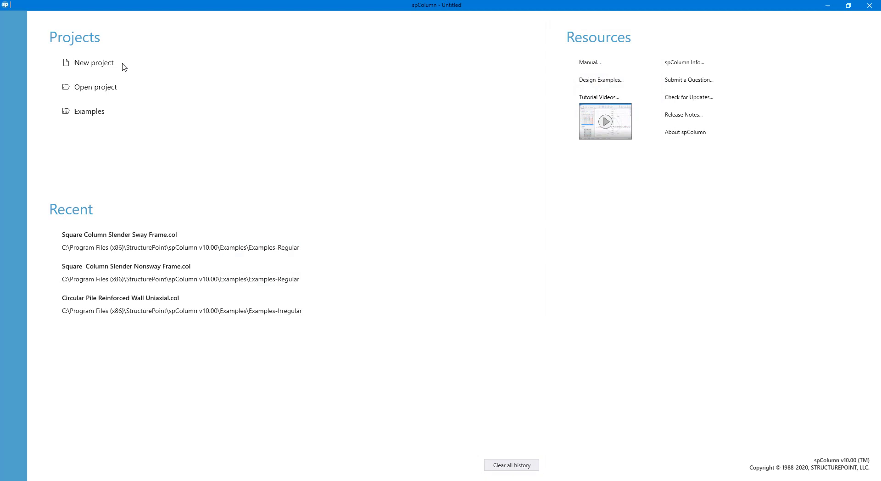
Start a new project titled 'Slenderness', column 'Slender - Sway', engineer 'StructurePoint'
left_click(115, 67)
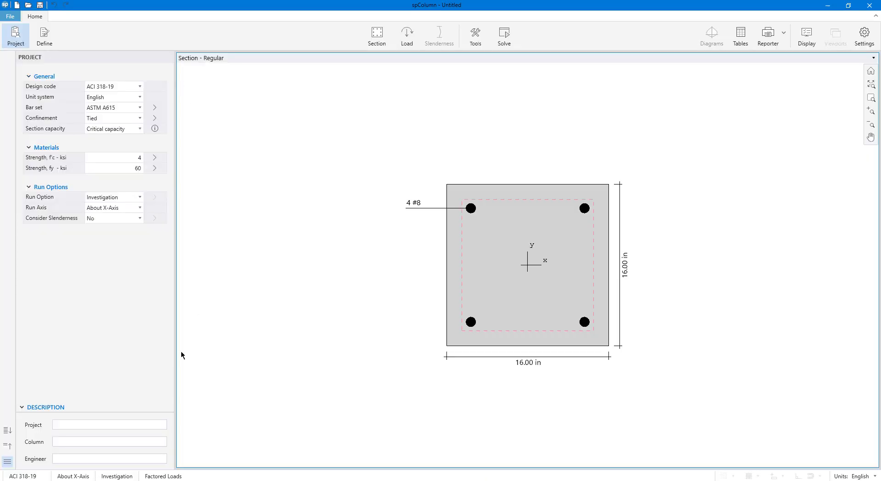
left_click(139, 424)
type("Slenderness")
key("Tab")
type("Slender - Sway")
key("Tab")
type("StructurePoint")
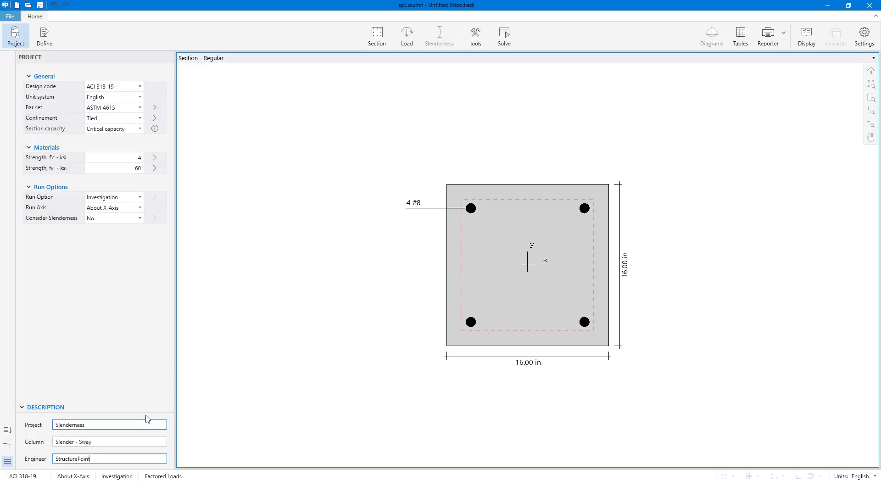
left_click(203, 231)
Set section capacity to Moment capacity and Consider Slenderness to Yes
left_click(134, 129)
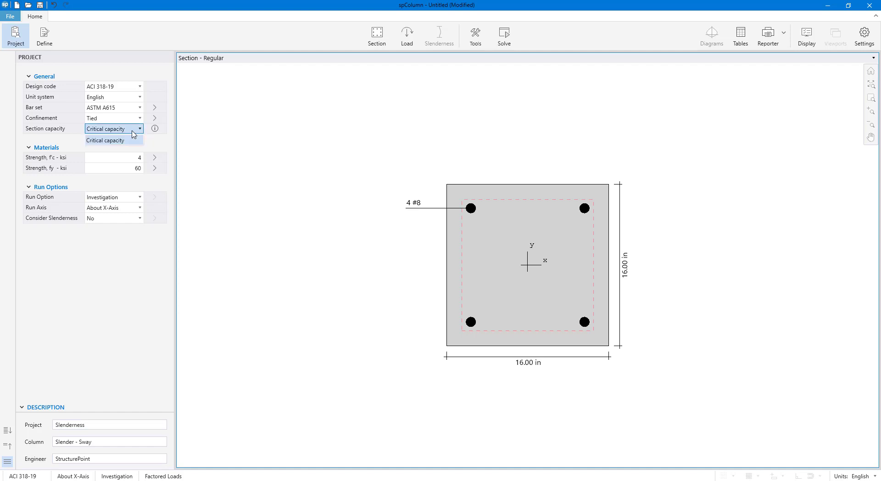
left_click(131, 139)
left_click(118, 218)
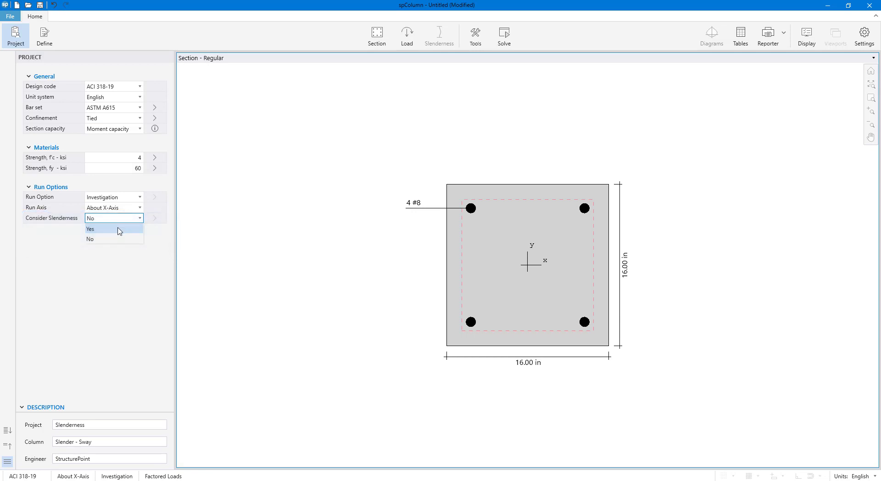
left_click(119, 229)
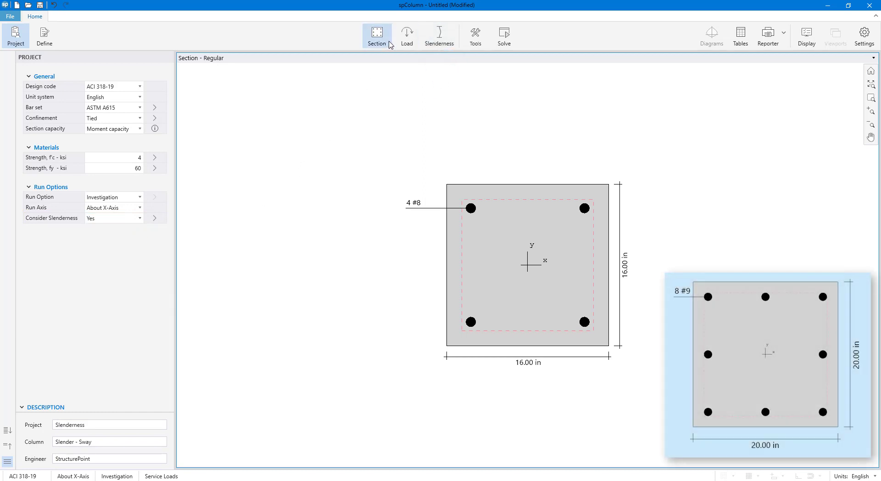
Make the column section 20 in wide by 20 in deep
left_click(389, 43)
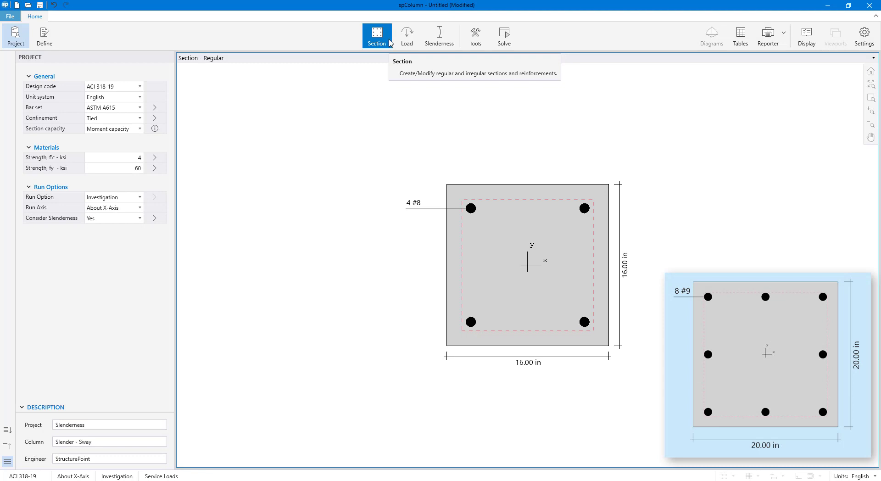
left_click(122, 116)
type("20")
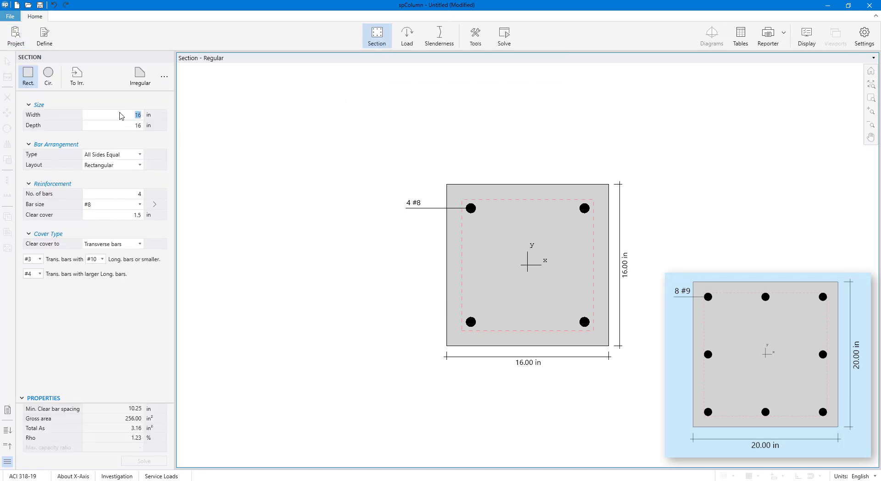
key("Tab")
type("20")
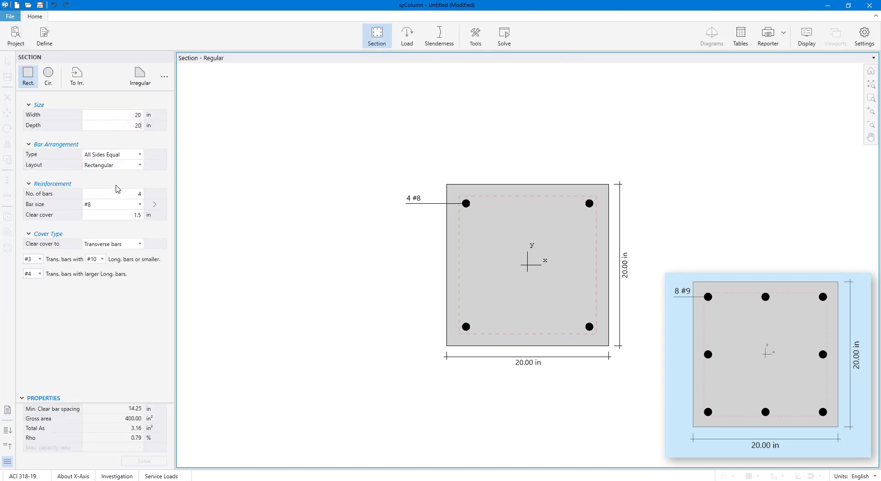
Reinforce it with 8 #9 bars, measuring clear cover to the longitudinal bars
left_click(118, 195)
type("8")
left_click(118, 205)
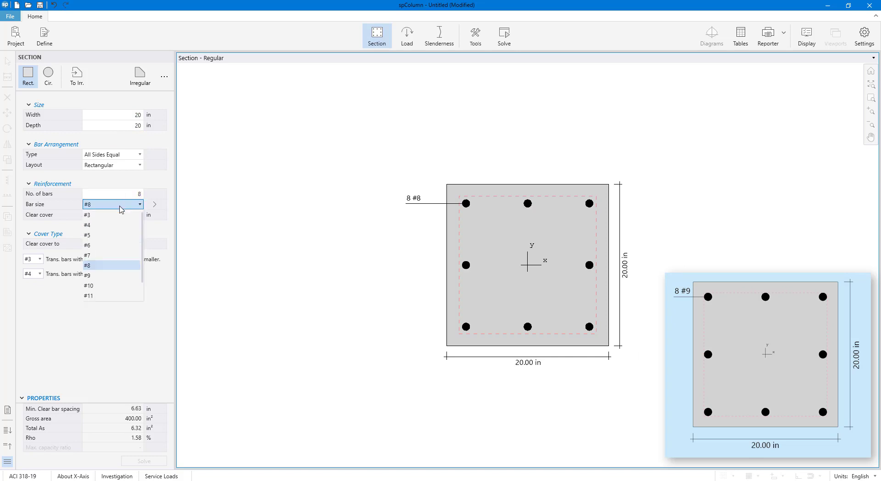
left_click(104, 275)
left_click(116, 245)
left_click(115, 245)
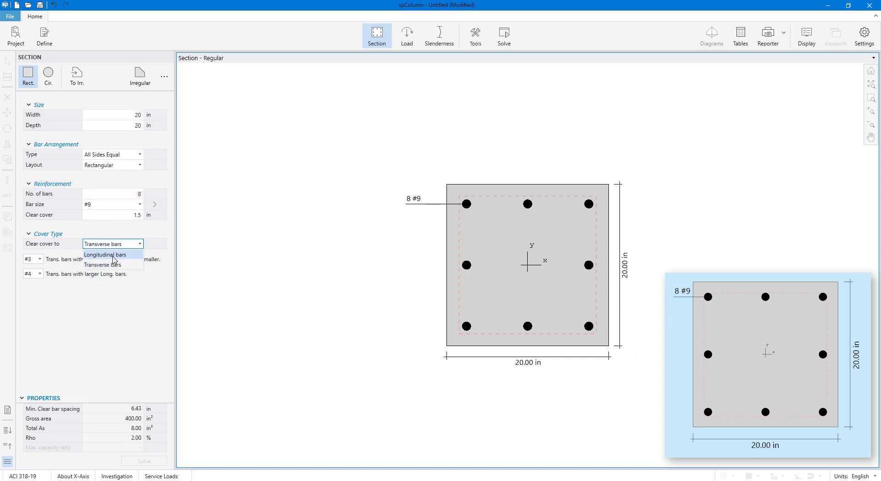
left_click(112, 254)
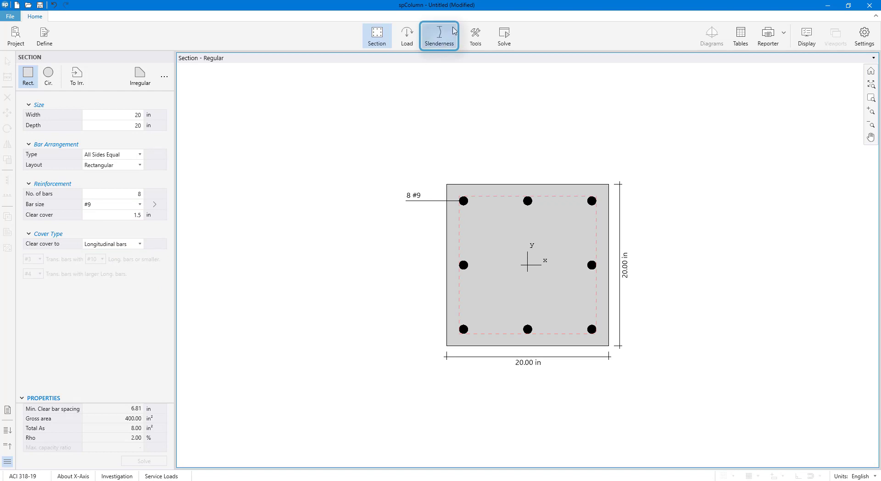
Give the design column a 16 ft clear height as a sway-frame member
left_click(454, 31)
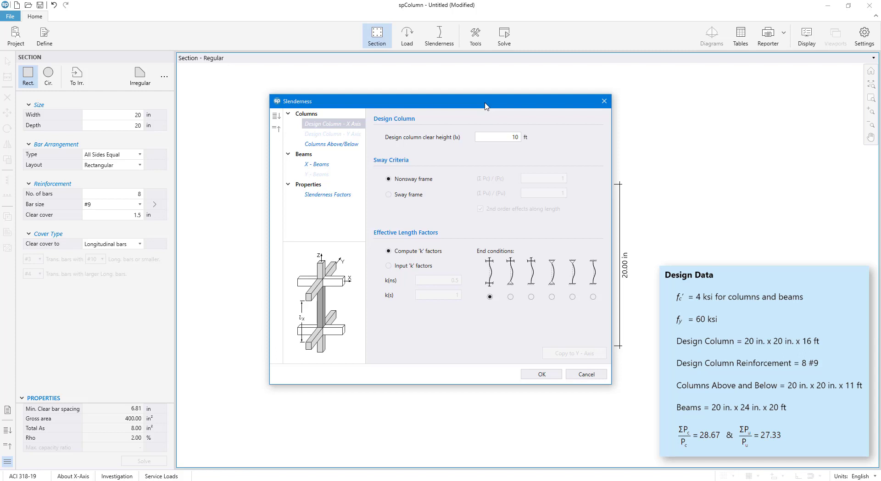
double_click(499, 138)
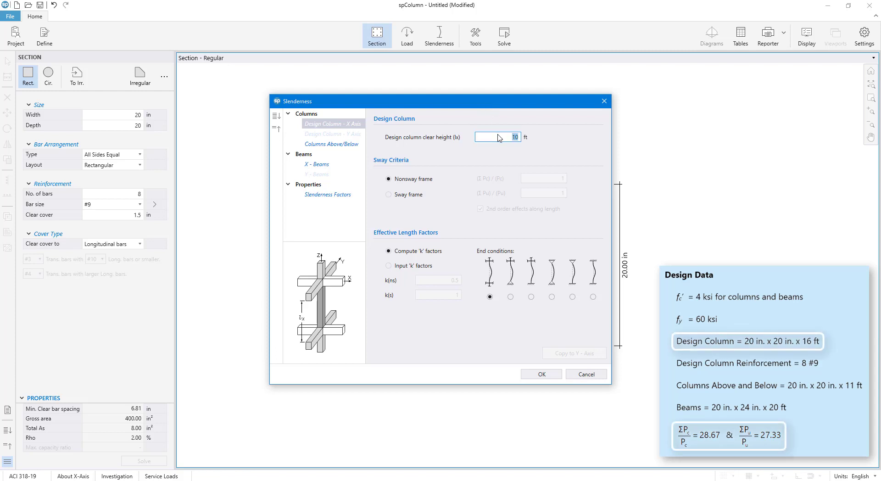
type("16")
key("Tab")
left_click(409, 197)
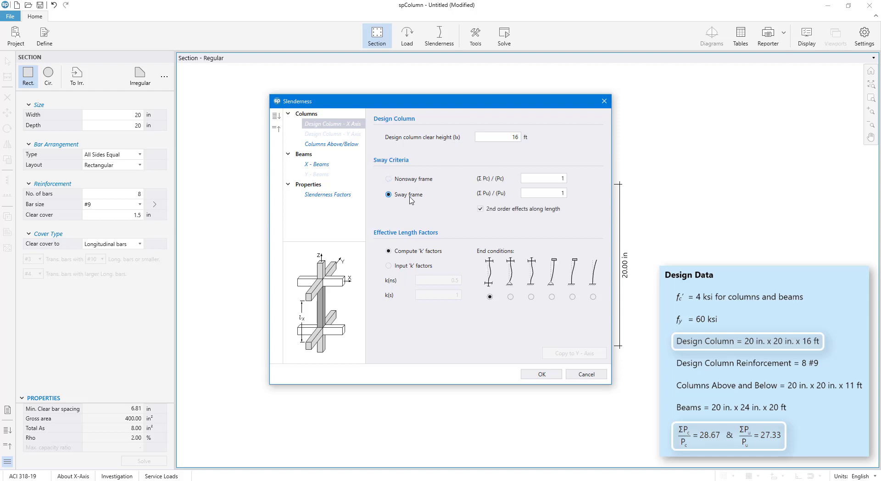
Enter load ratios ΣPc/Pc 28.67 and ΣPu/Pu 27.33
double_click(544, 180)
type("28.67")
key("Tab")
type("2")
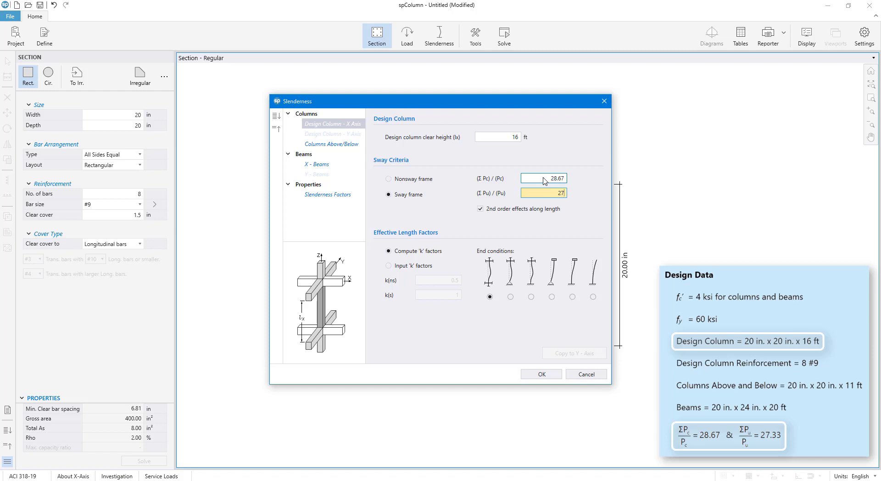
key("Tab")
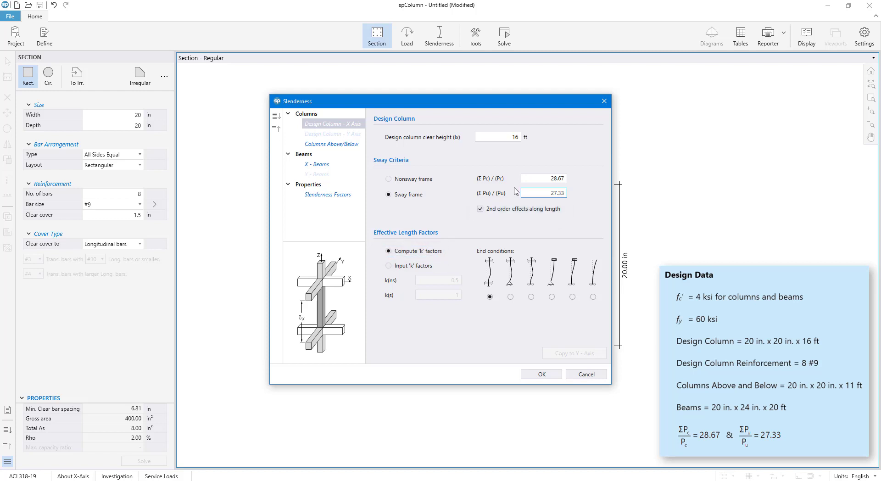
left_click(358, 145)
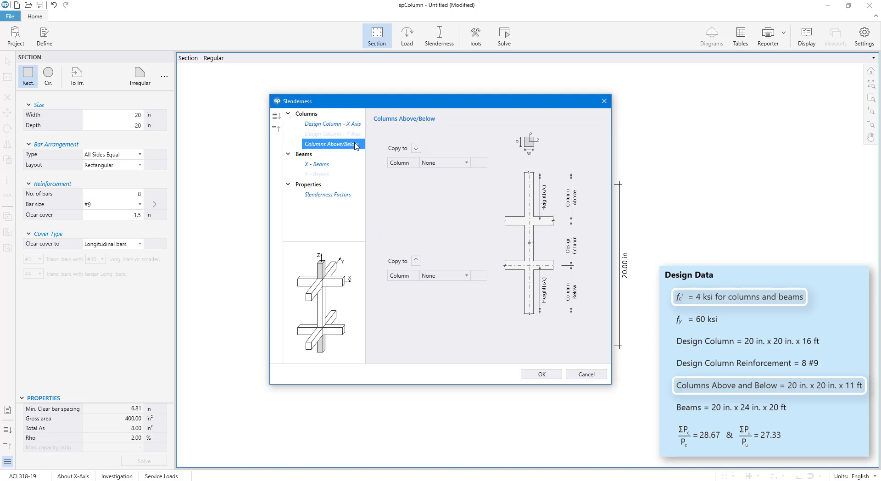
Define the column above as rectangular, 11 ft high, 20 x 20 in, and copy it below
left_click(469, 165)
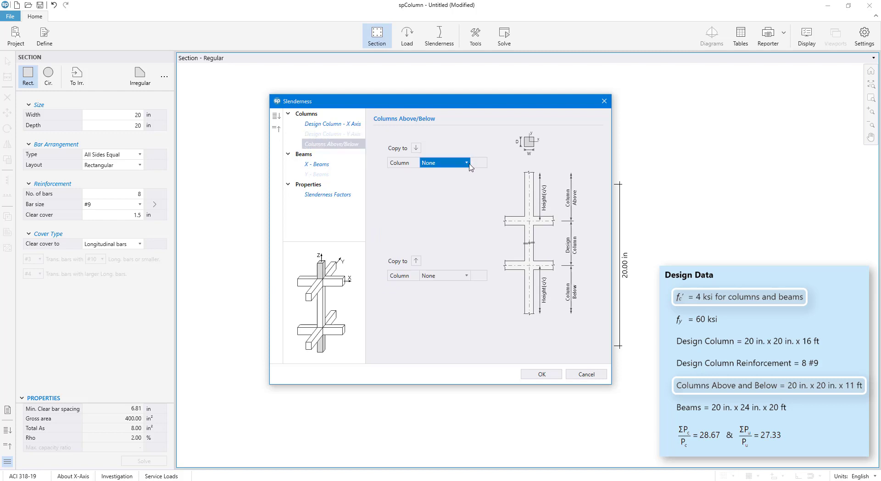
left_click(470, 168)
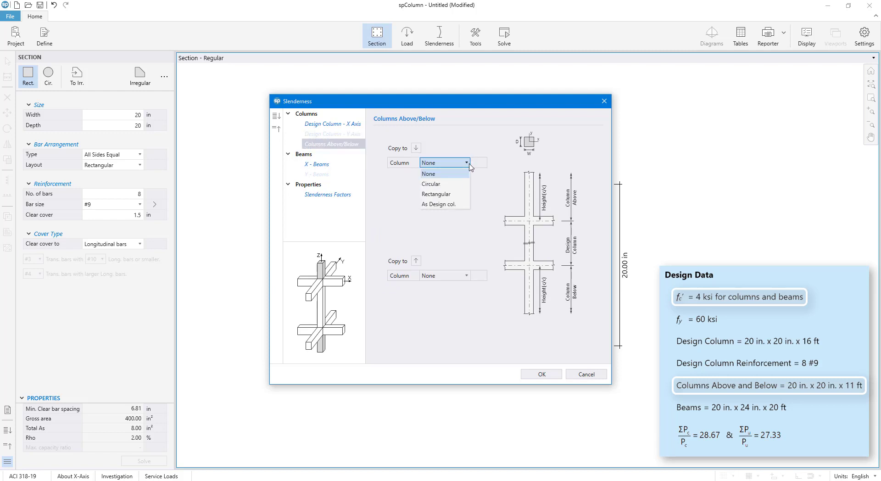
left_click(461, 194)
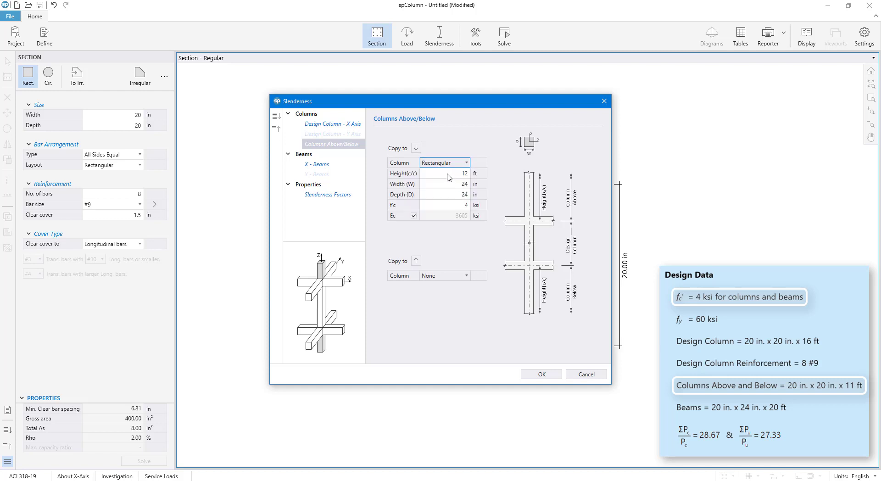
left_click(448, 175)
type("11")
key("Tab")
type("20")
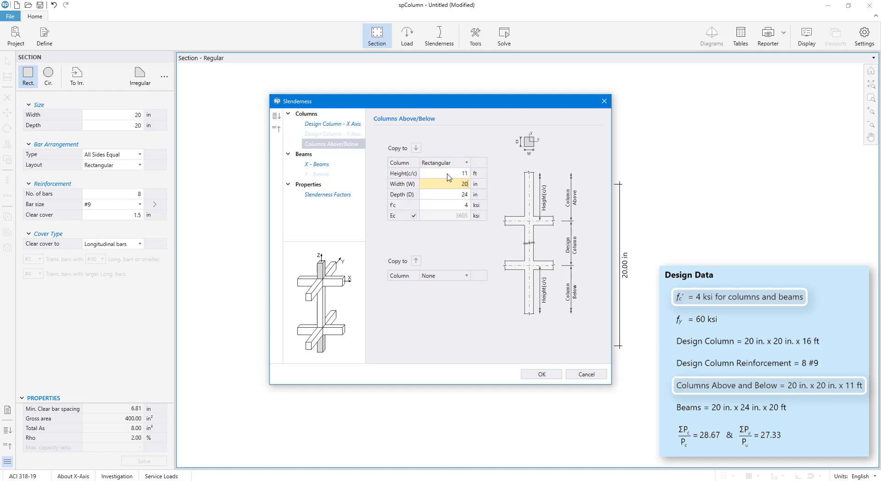
key("Tab")
type("20")
key("Tab")
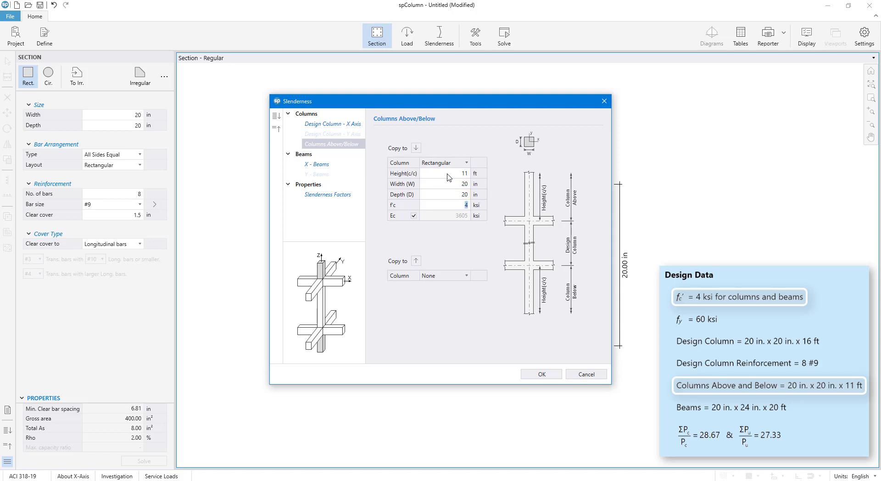
left_click(418, 149)
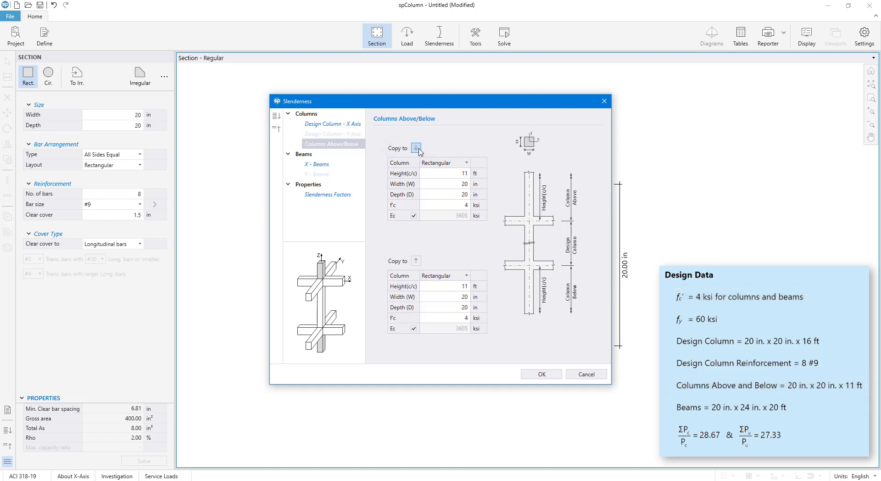
Make the X-beam rectangular with a 20 ft span, 20 in width and 24 in depth
left_click(333, 166)
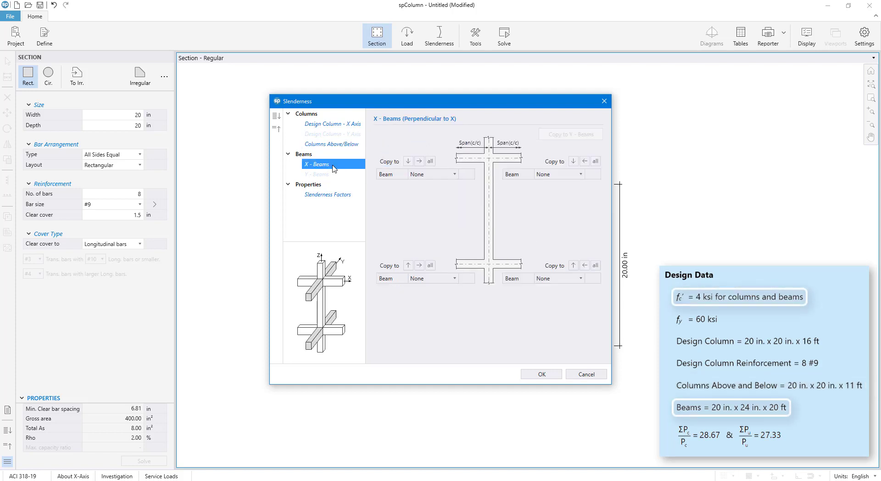
left_click(454, 175)
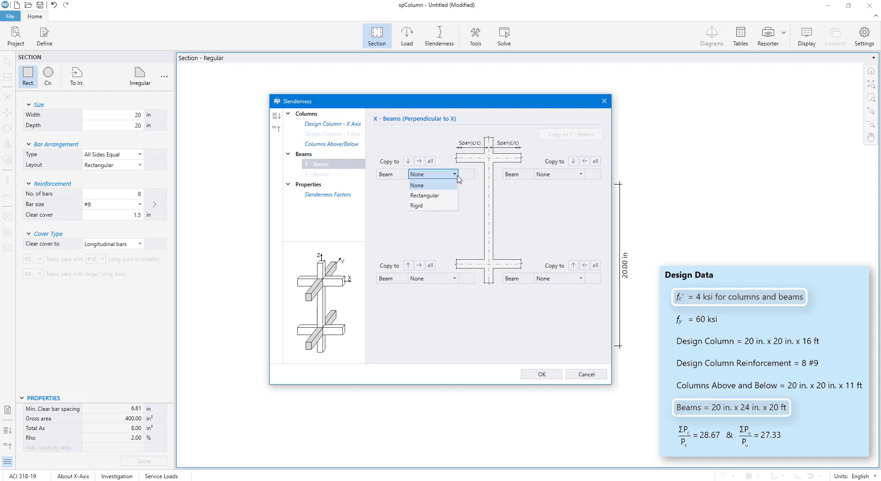
left_click(443, 196)
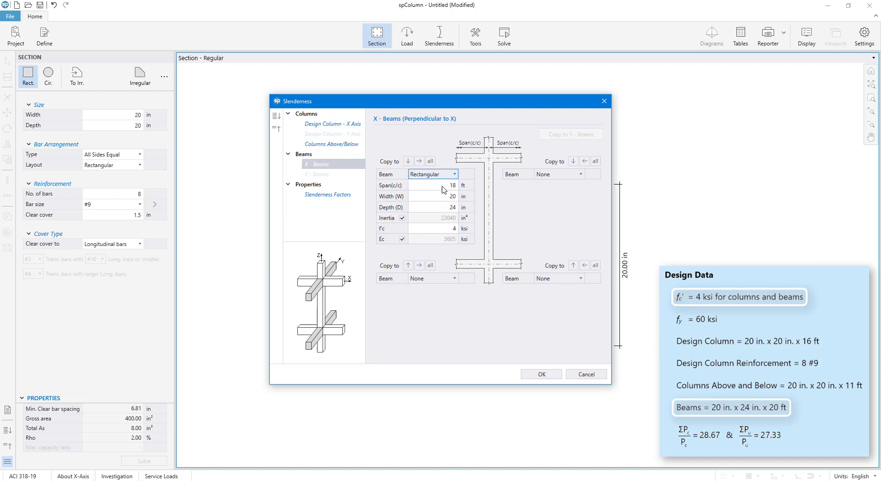
left_click(442, 186)
type("20")
key("Tab")
type("20")
key("Tab")
type("24")
Copy that beam to all four X-beams, keep default slenderness factors, and close the dialog
left_click(434, 164)
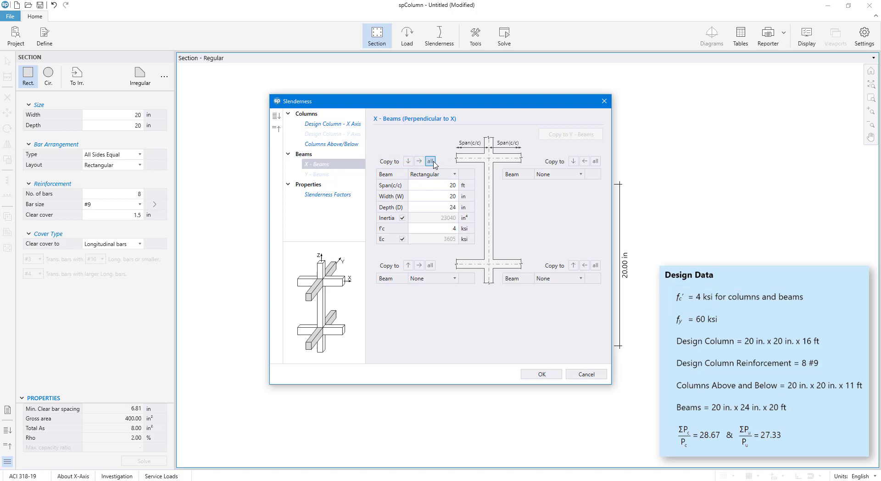
left_click(433, 162)
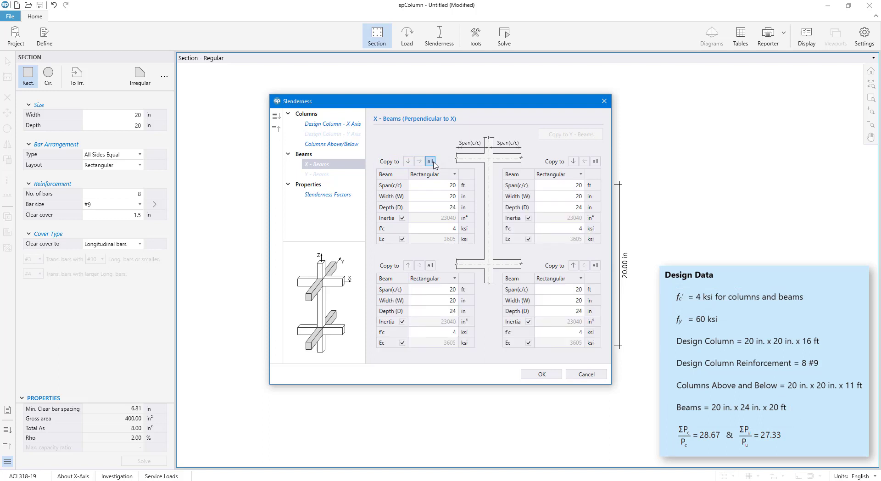
left_click(348, 198)
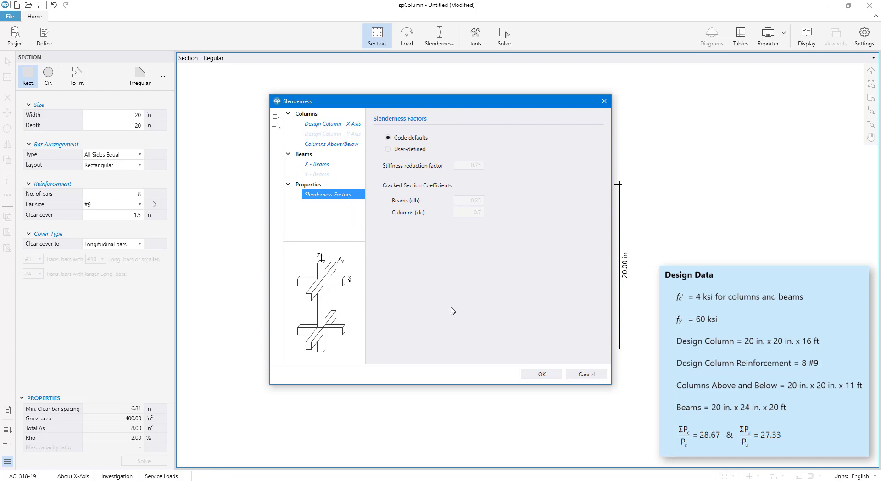
left_click(555, 377)
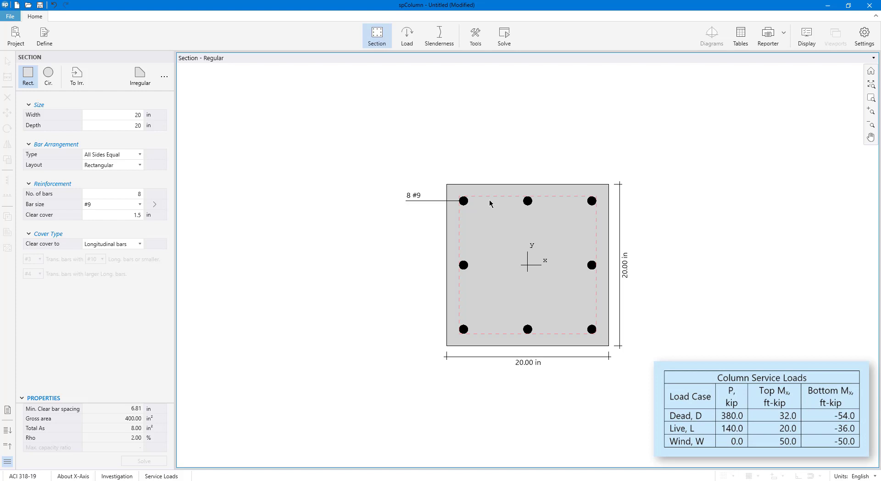
Paste service loads Dead 380/32/-54, Live 140/20/-36, Wind 0/50/-50 and save them as a load set
left_click(419, 44)
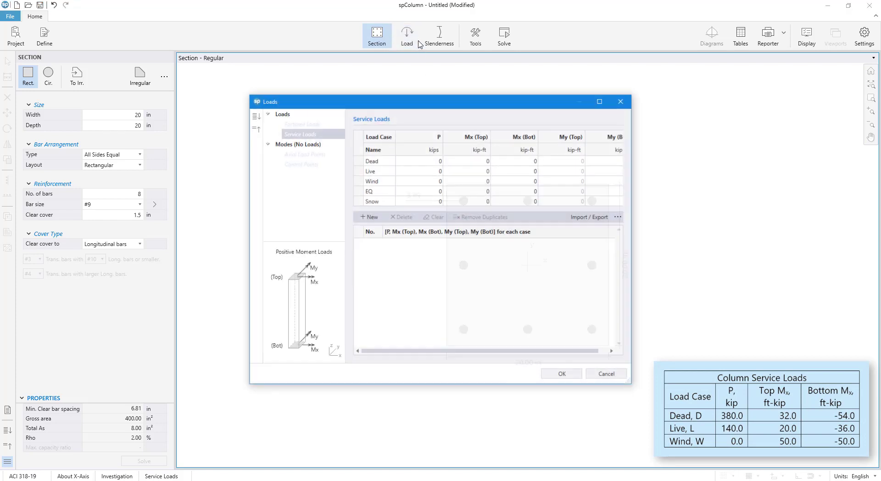
left_click(429, 161)
key("ctrl+v")
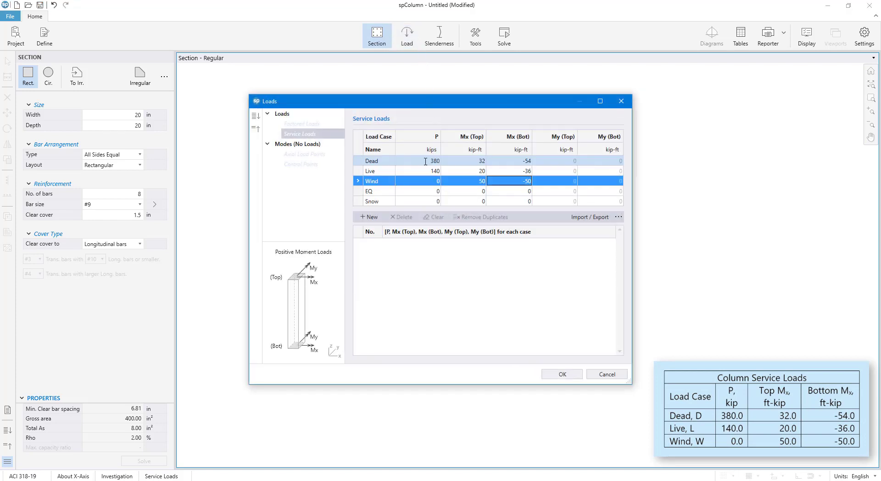
left_click(382, 218)
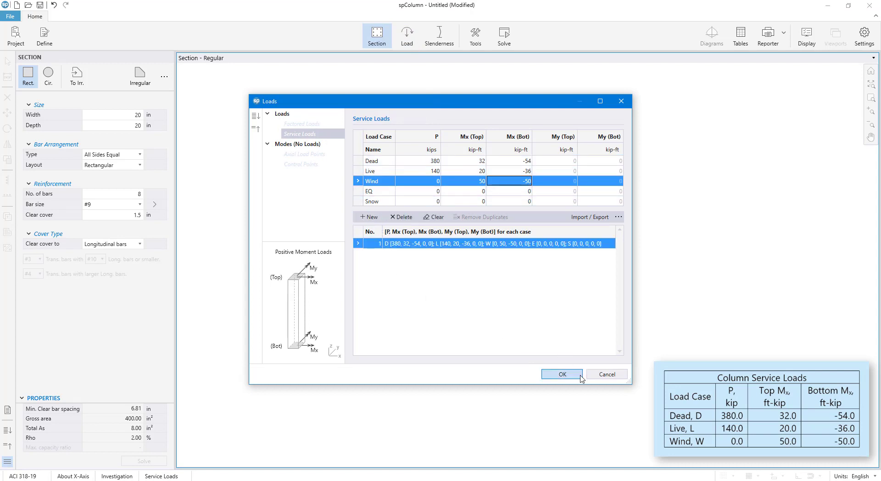
left_click(562, 374)
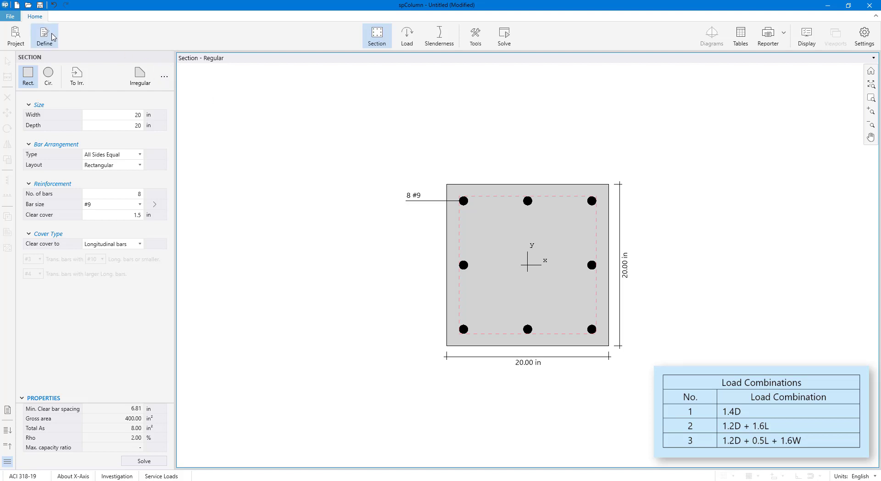
Confirm load combinations U1 1.4D, U2 1.2D+1.6L, U3 1.2D+0.5L+1.6W in the definitions
left_click(45, 36)
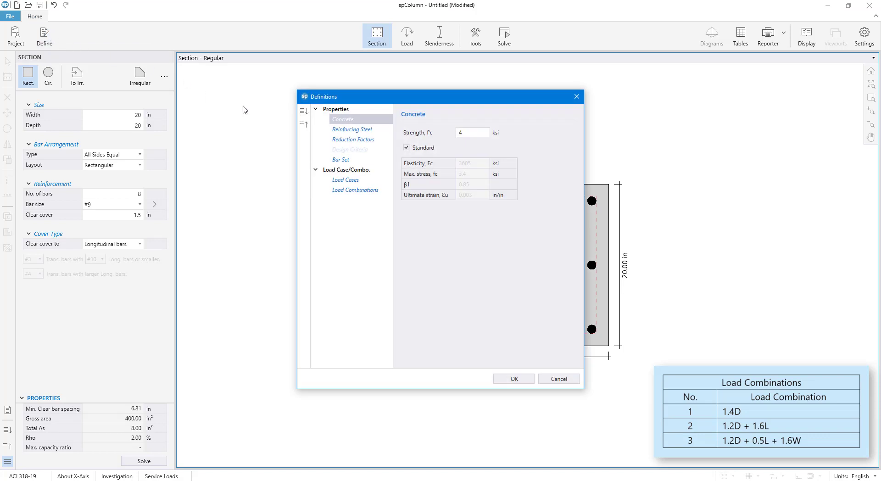
left_click(372, 195)
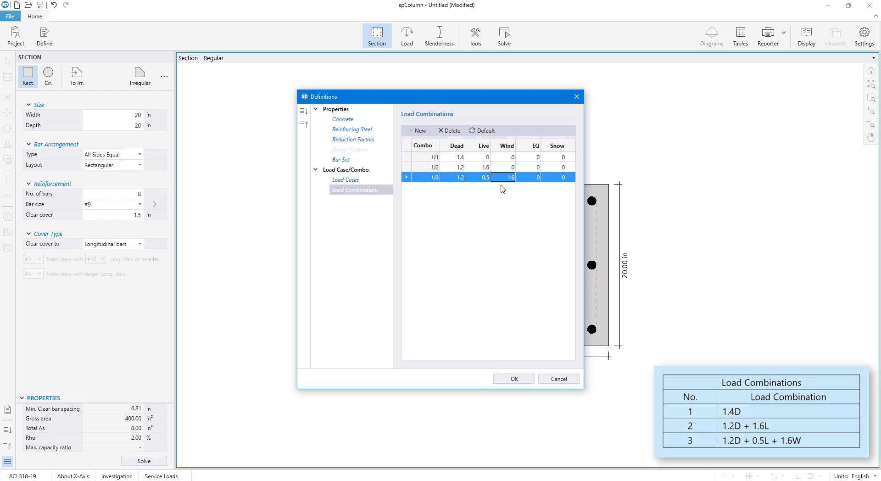
left_click(512, 380)
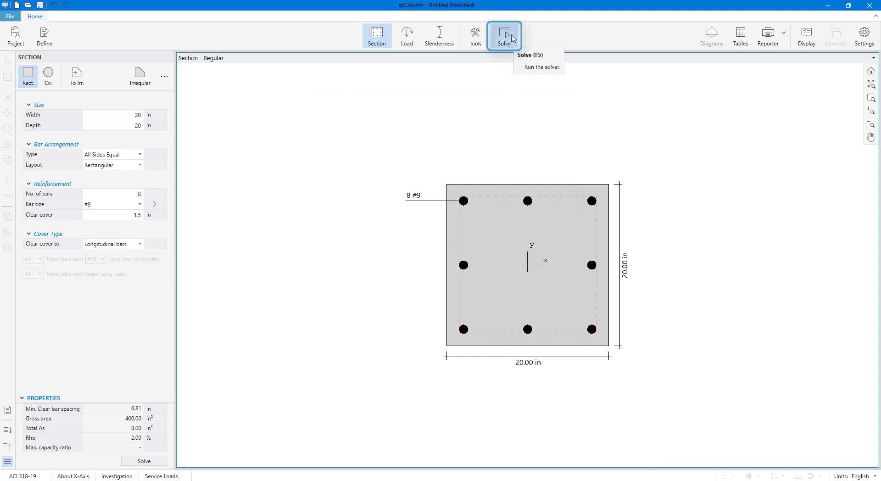
Solve the column and expand Properties to see the P-M diagram with ratio 0.71
left_click(512, 38)
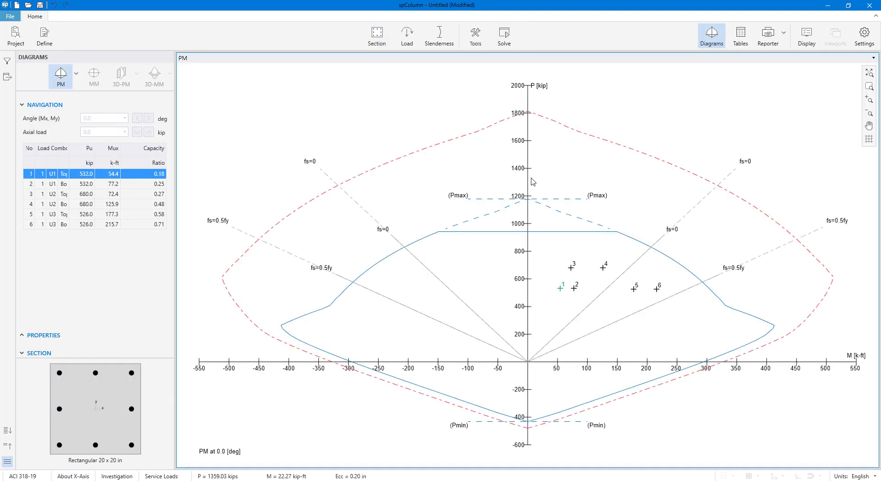
left_click(22, 336)
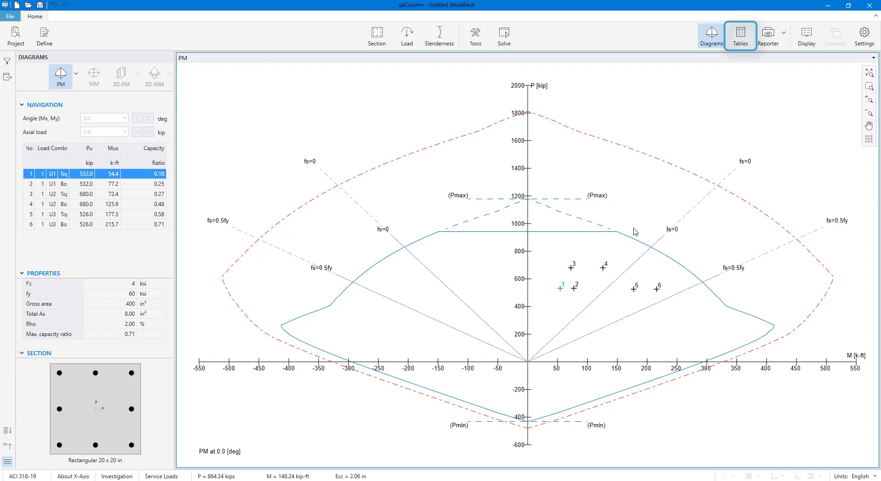
Review general parameters, effective length factors, X magnification factors, factored moments, control points and capacity ratios tables
left_click(740, 44)
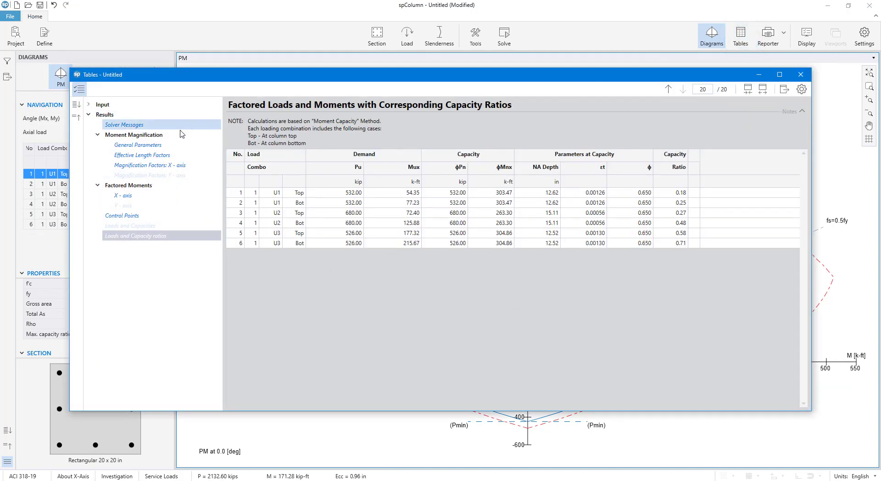
left_click(170, 147)
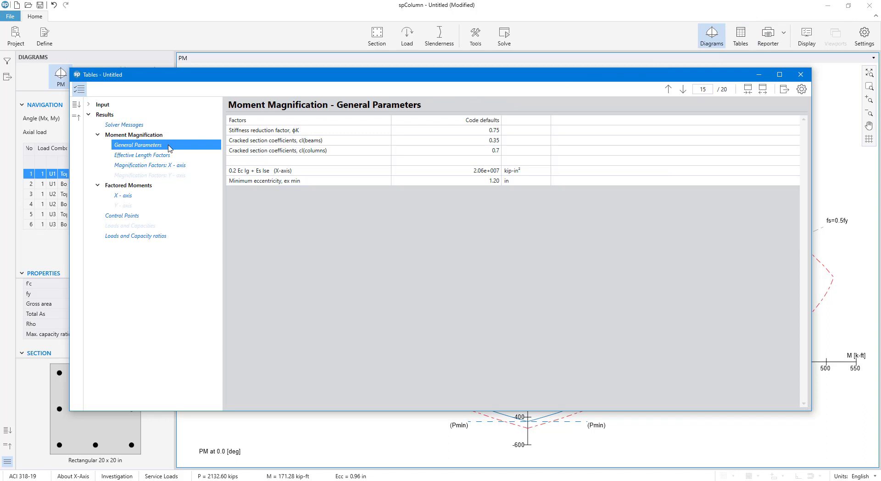
left_click(175, 158)
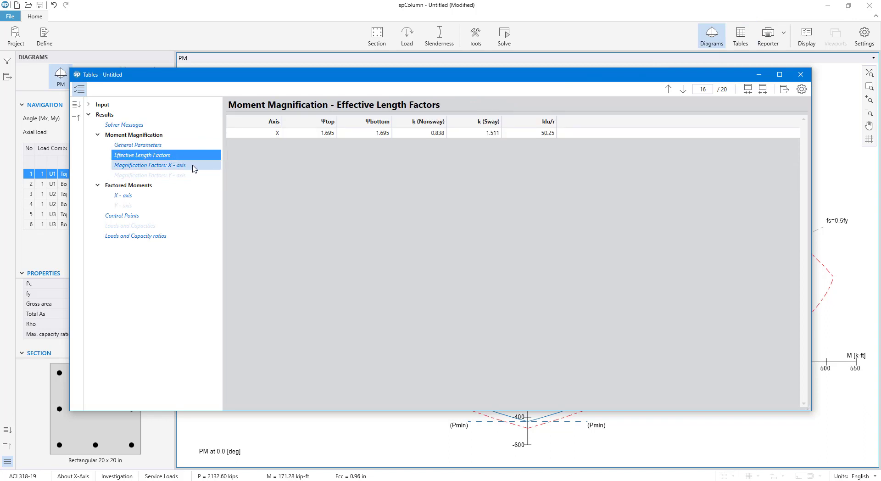
left_click(196, 167)
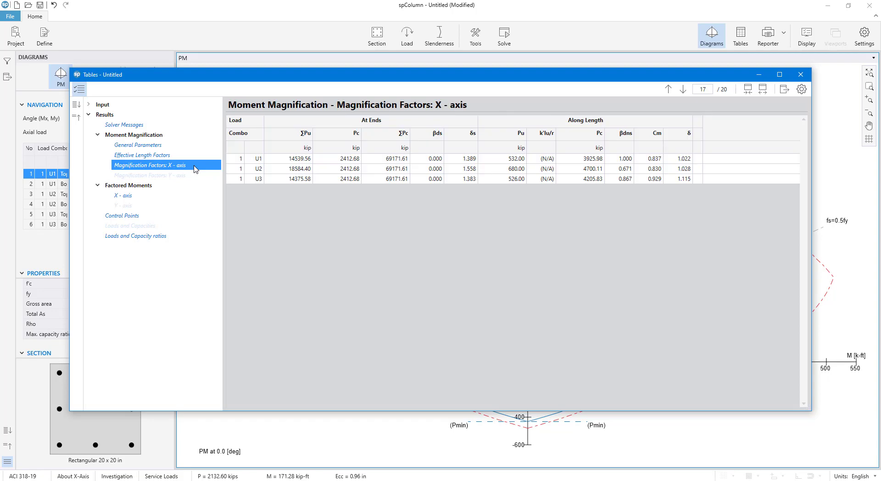
left_click(180, 198)
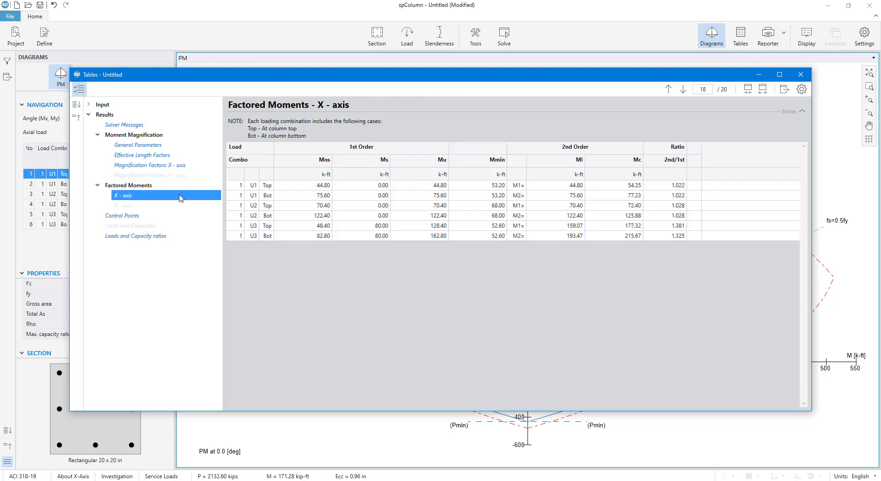
left_click(172, 216)
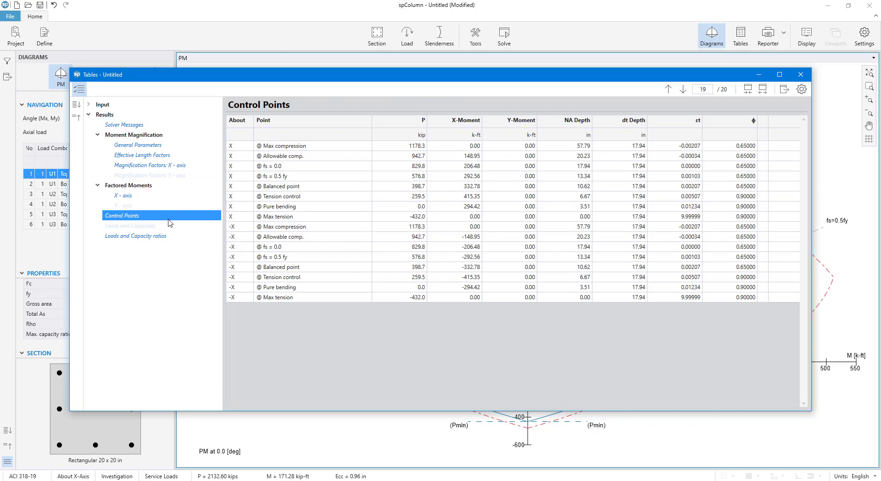
left_click(168, 238)
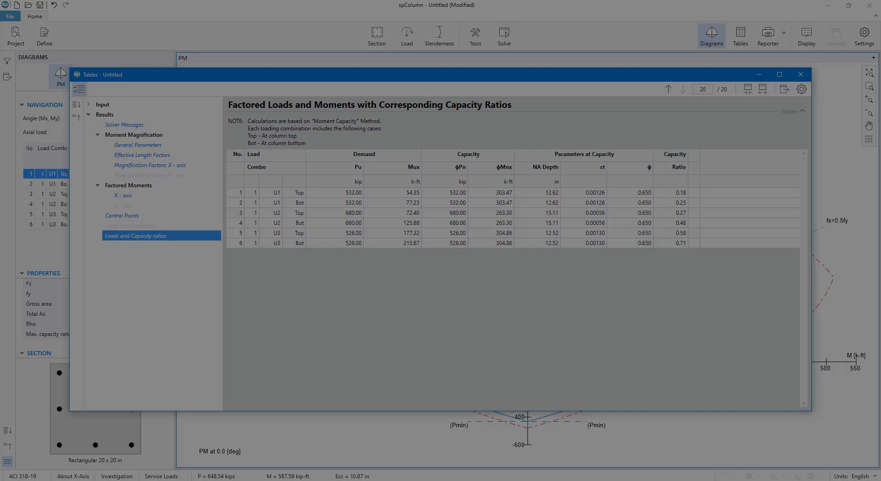